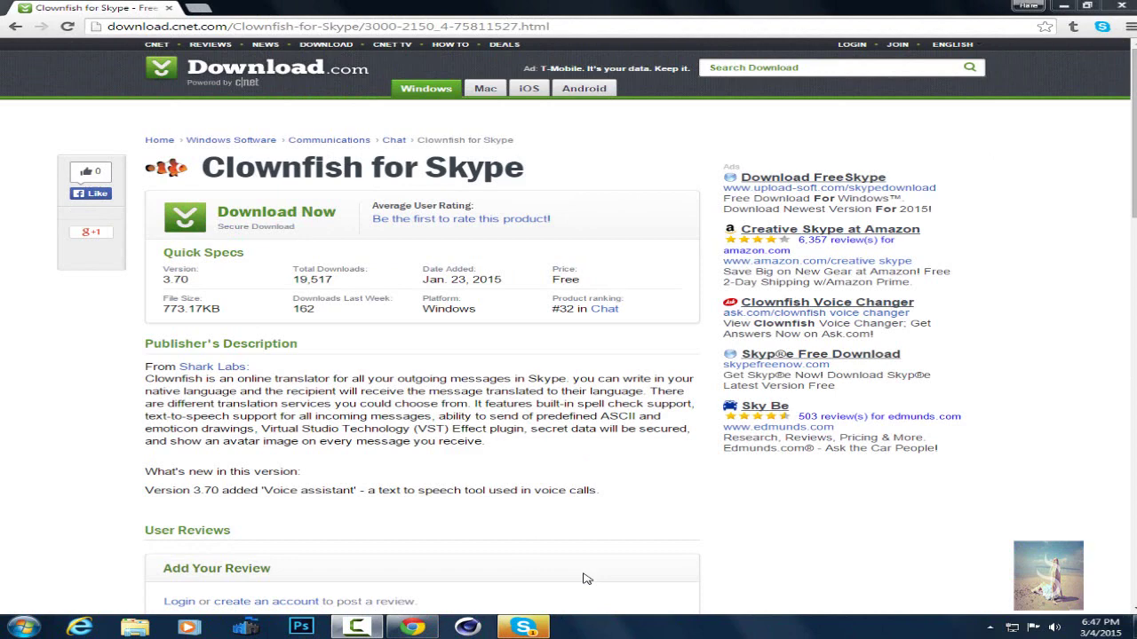
- Start downloading the Clownfish for Skype installer from Download.com
click(530, 626)
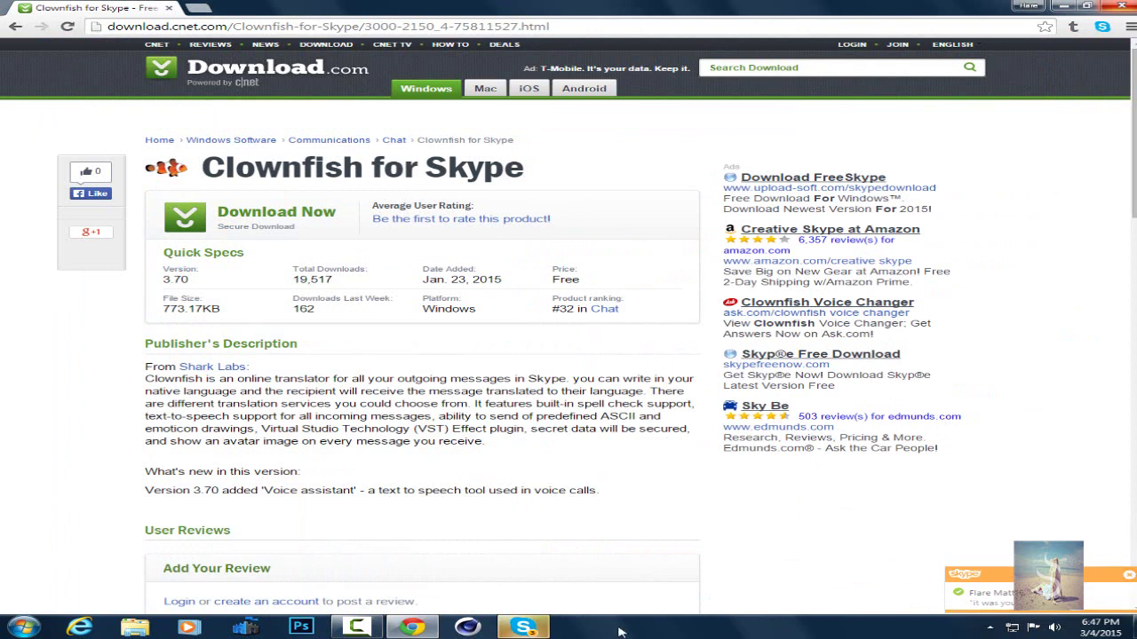
mouse_move(544, 628)
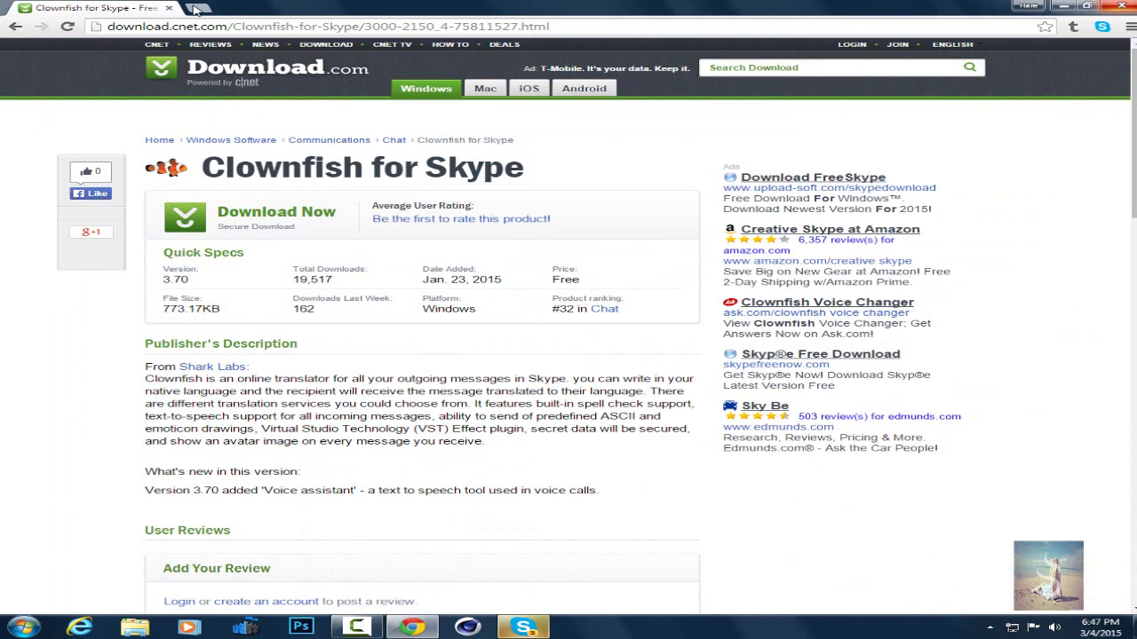
click(293, 215)
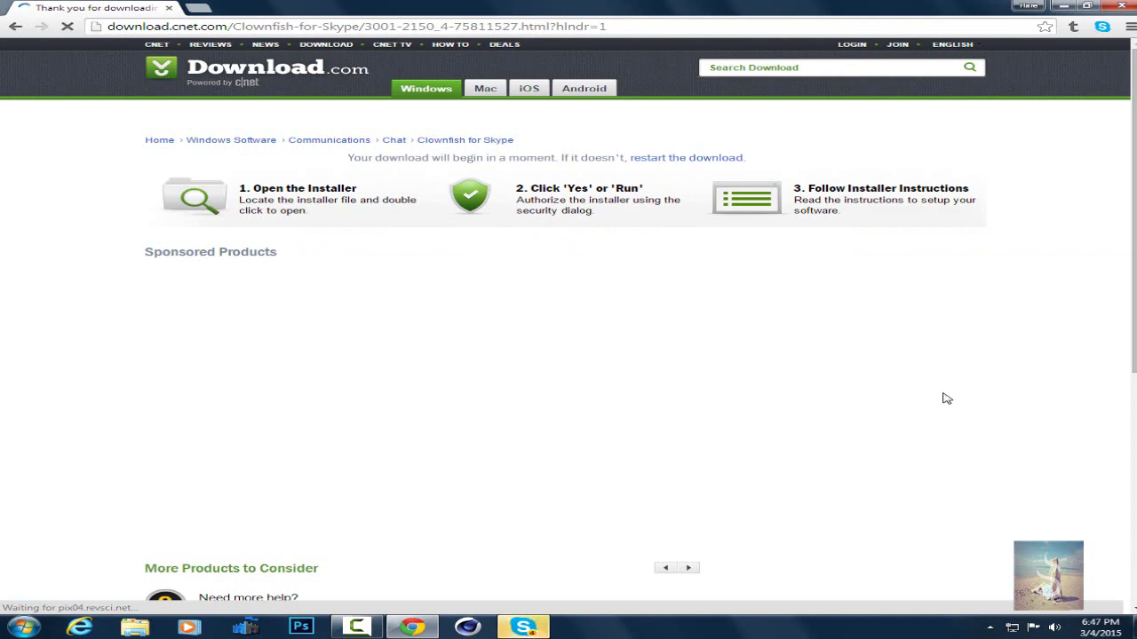
- Set the downloading Clownfish installer to 'Open when done', then return to the Skype chat box
click(515, 627)
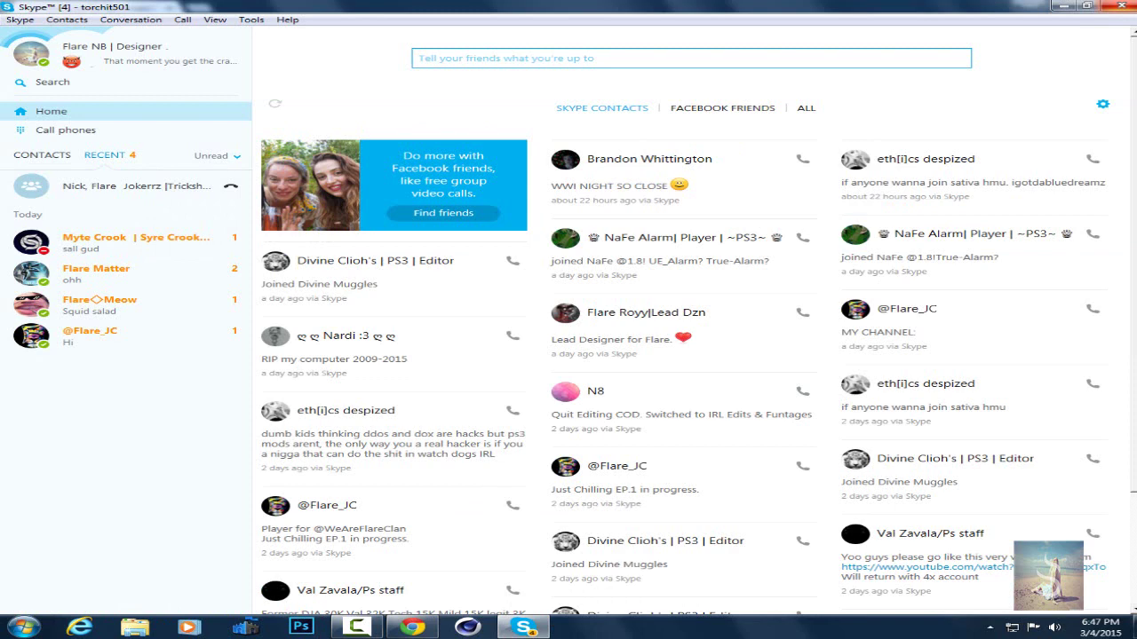
click(524, 627)
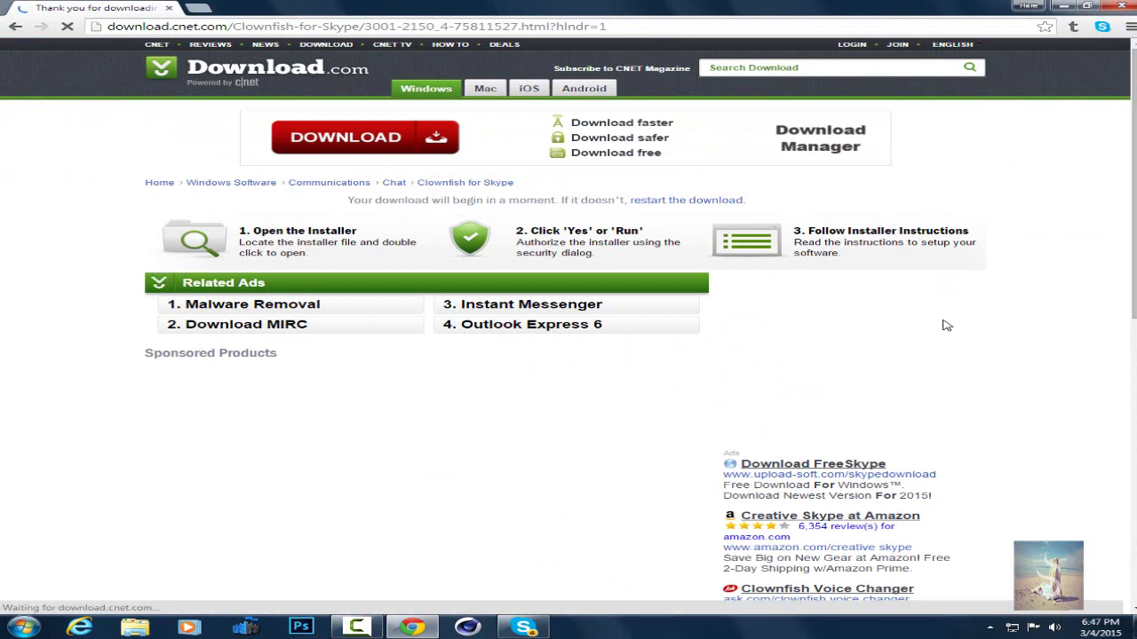
scroll(1010, 338, down, 2)
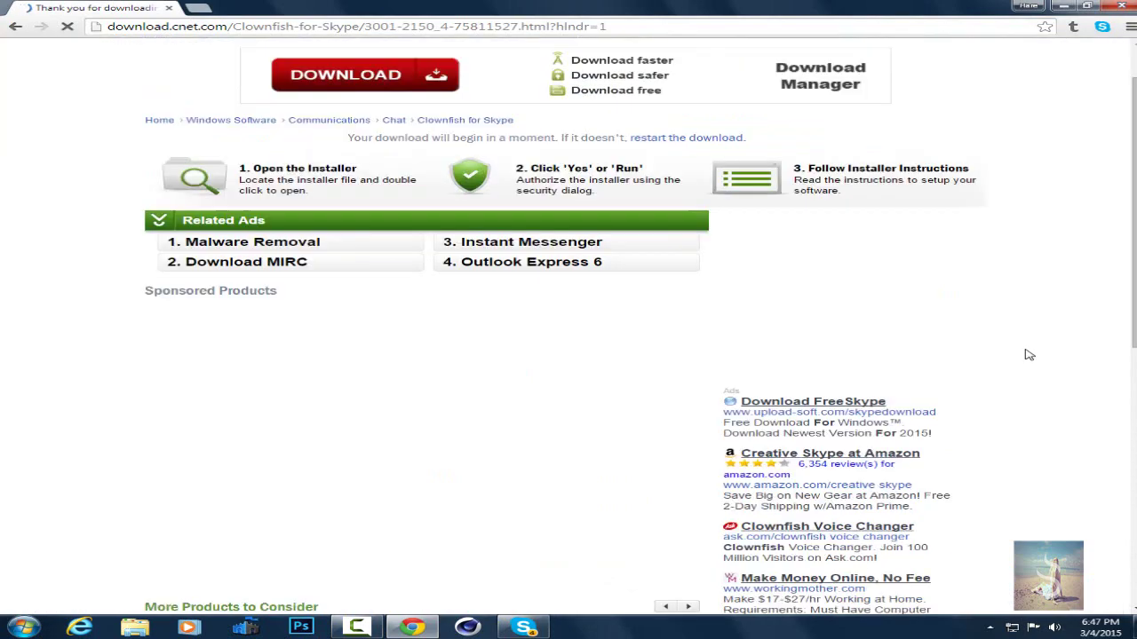
scroll(1015, 354, down, 3)
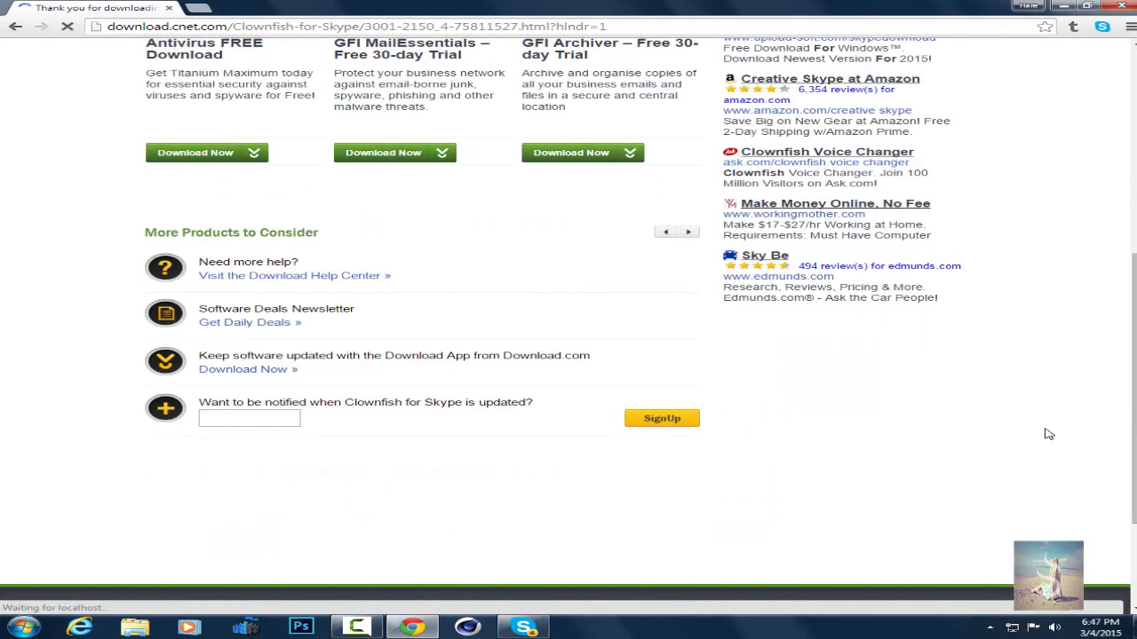
scroll(1048, 433, up, 4)
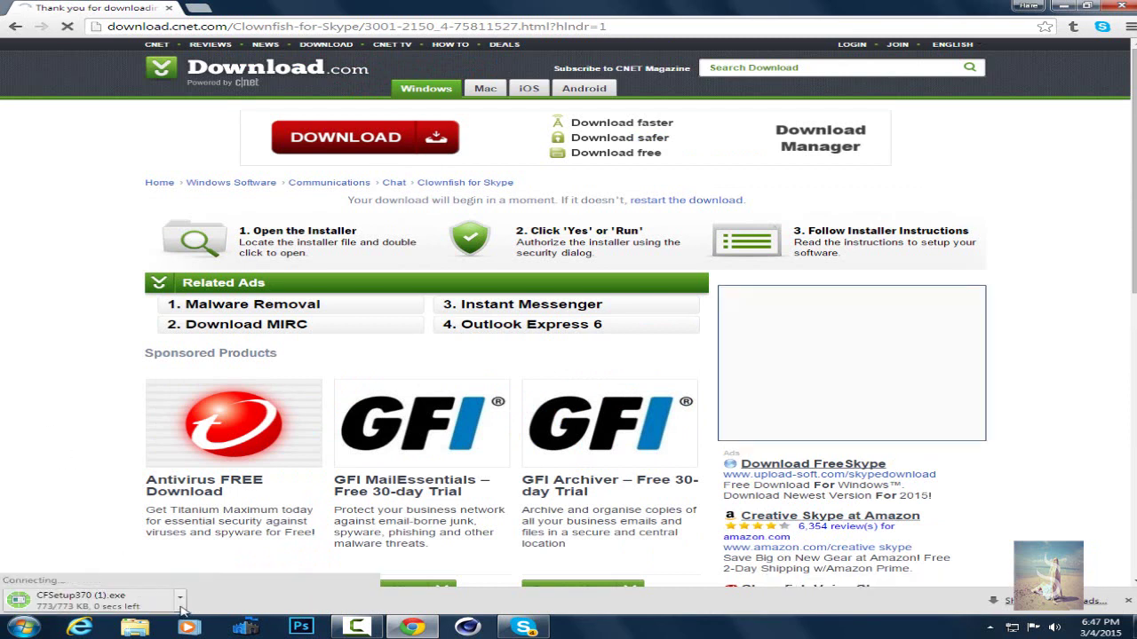
click(179, 599)
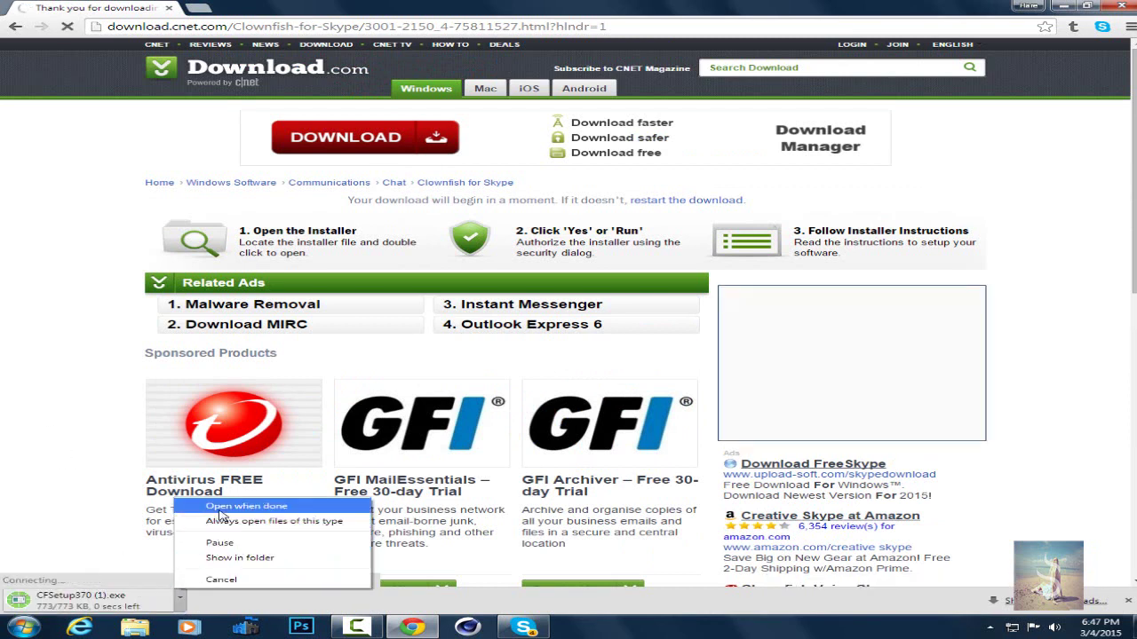
click(219, 512)
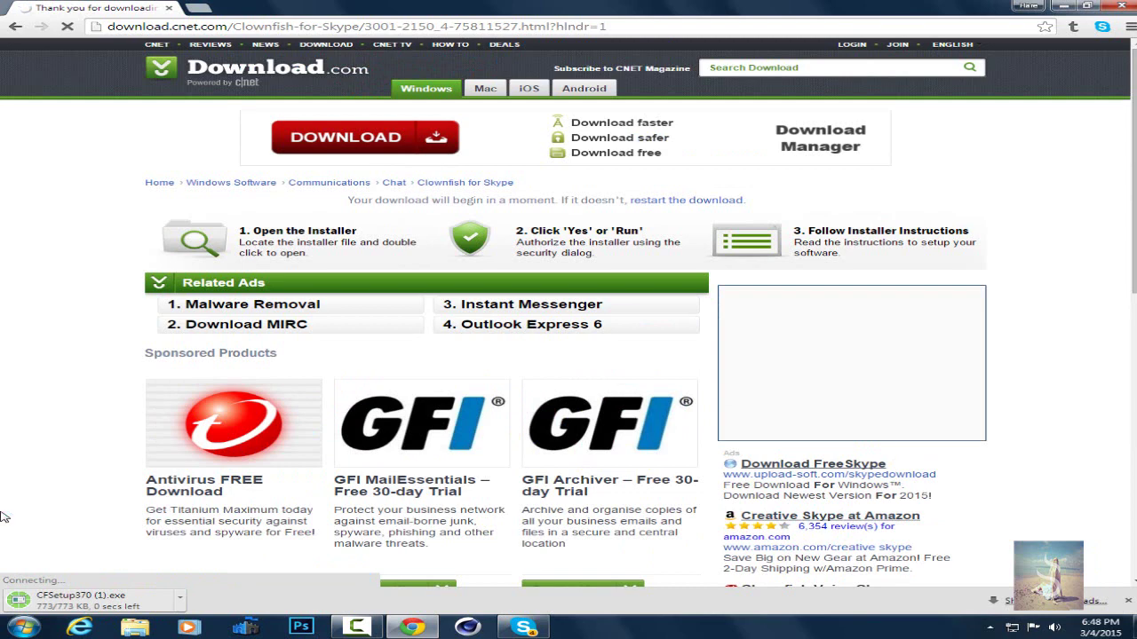
click(524, 626)
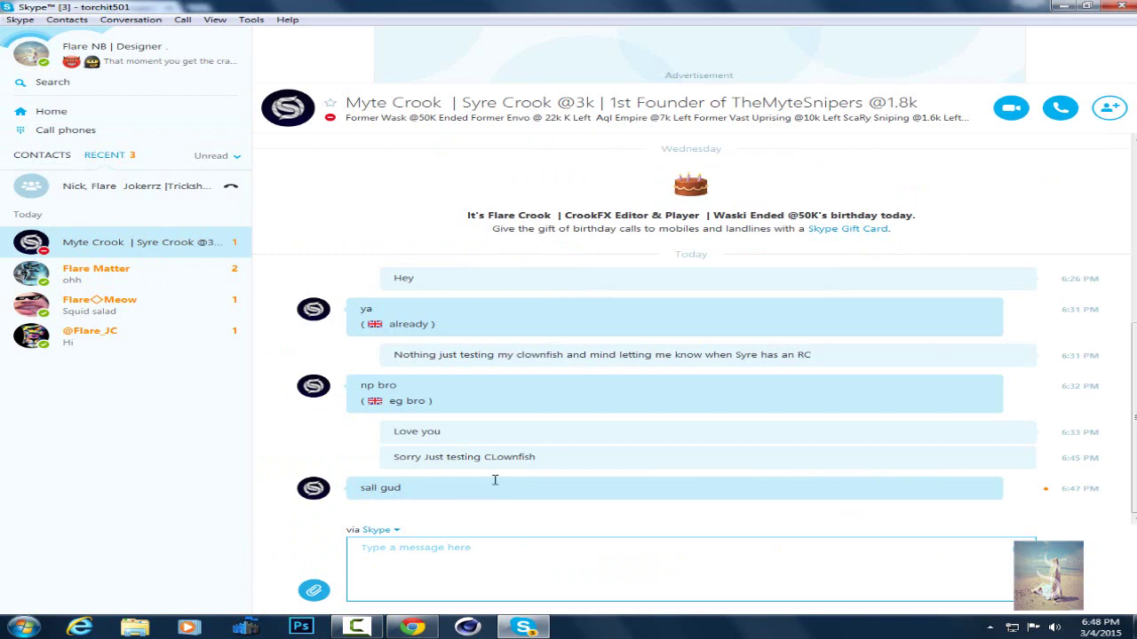
click(456, 559)
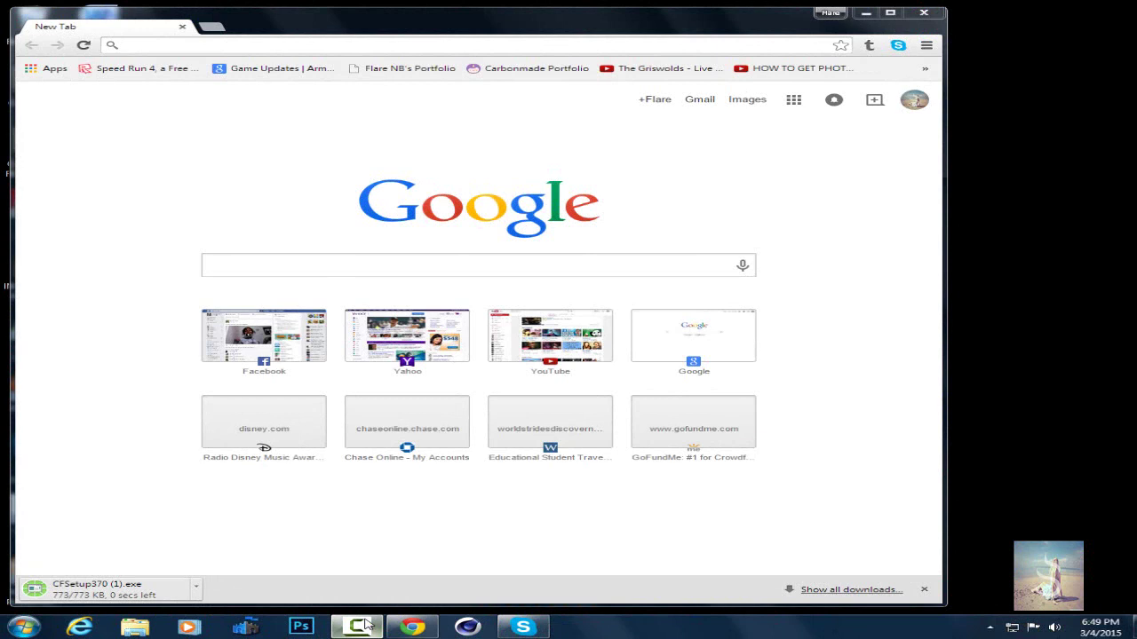
- Get past the Clownfish setup welcome page with no desktop or Start Menu shortcuts
click(364, 625)
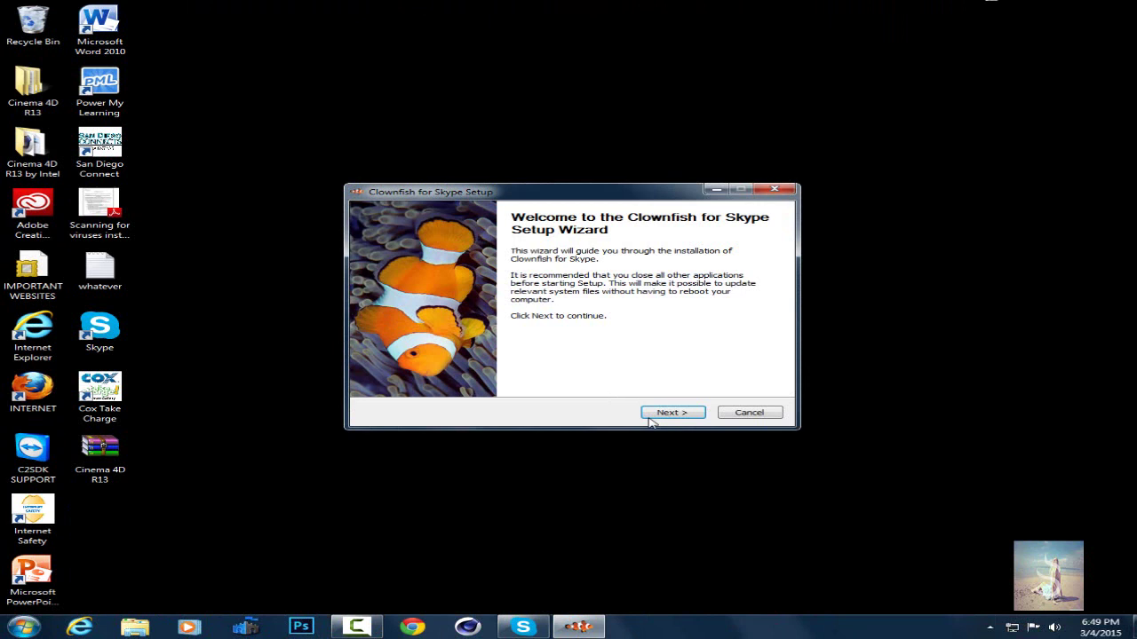
click(651, 417)
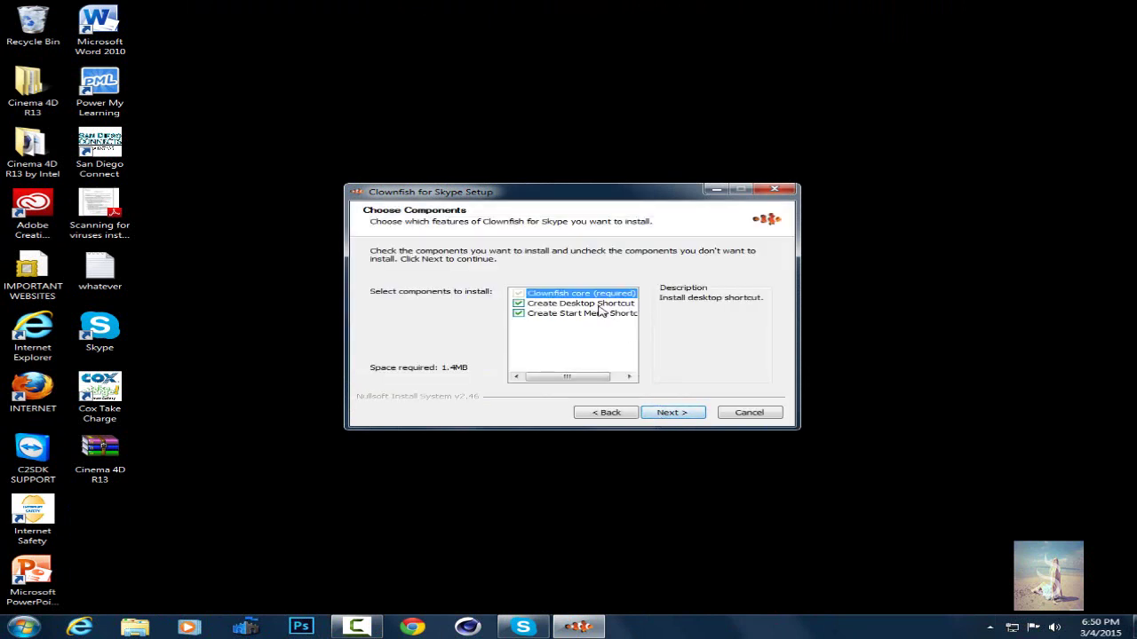
click(599, 304)
click(608, 313)
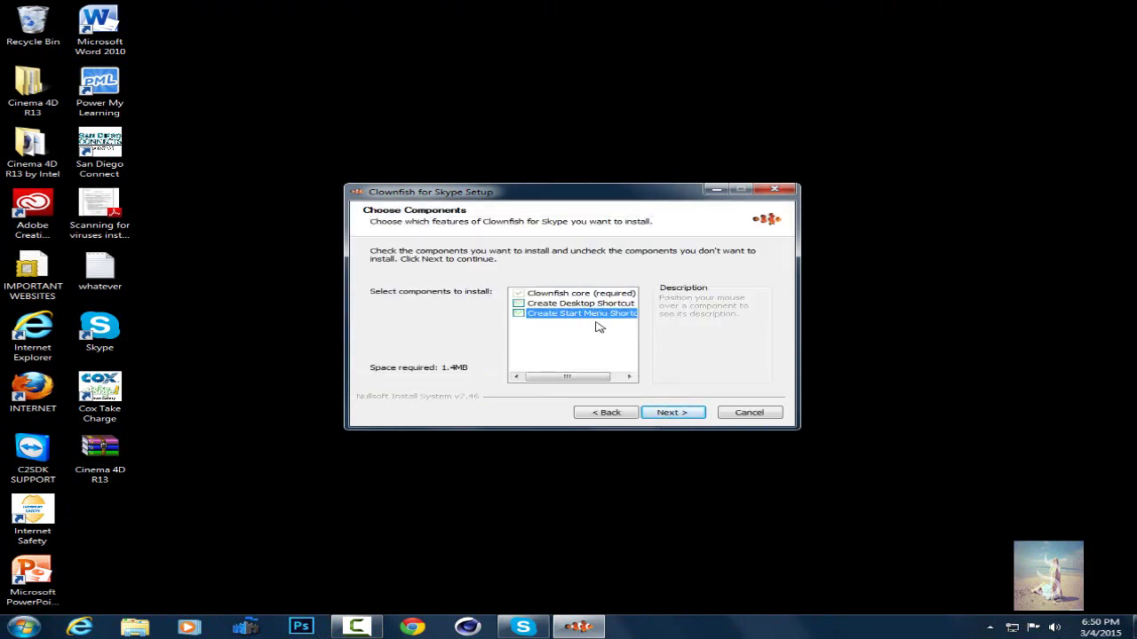
click(684, 414)
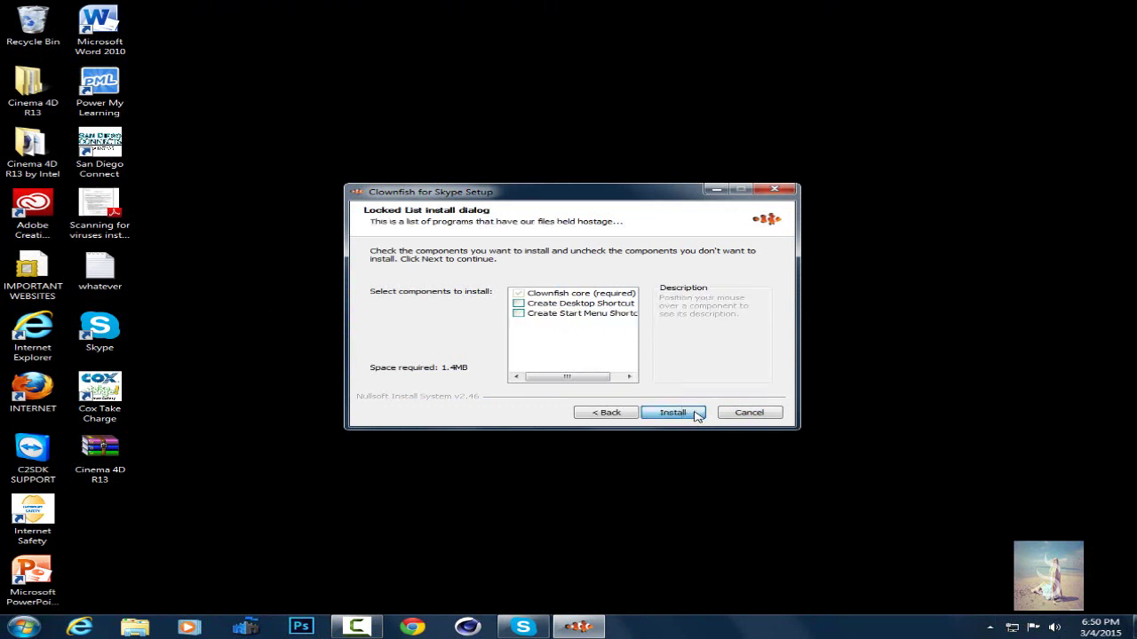
- Install Clownfish into C:\Program Files\Clownfish and close the finished setup wizard
click(697, 416)
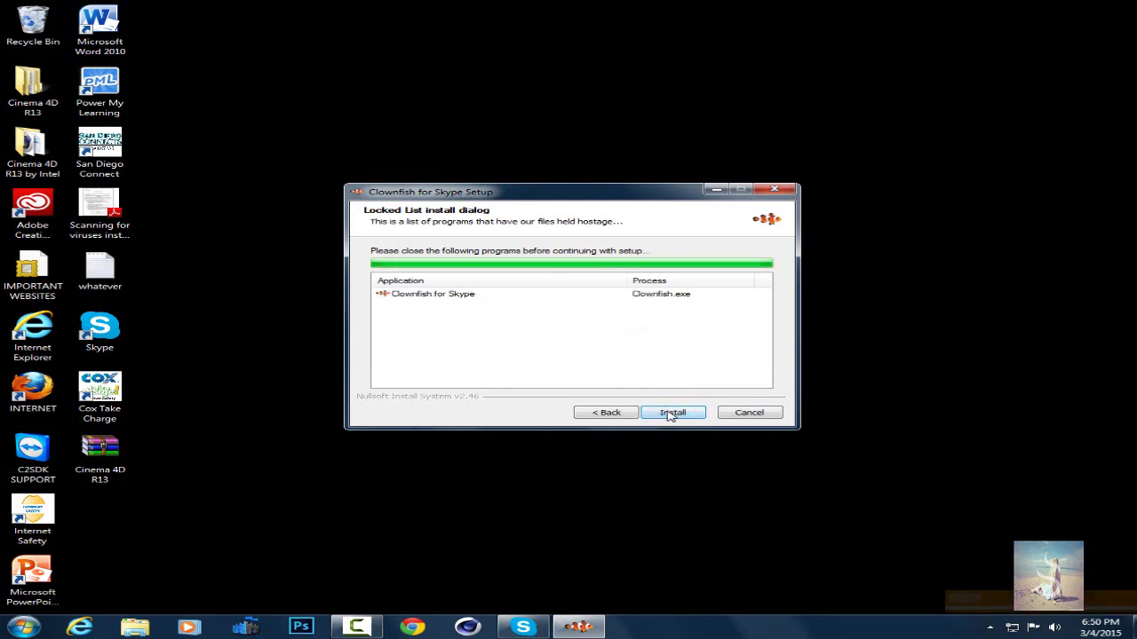
click(671, 414)
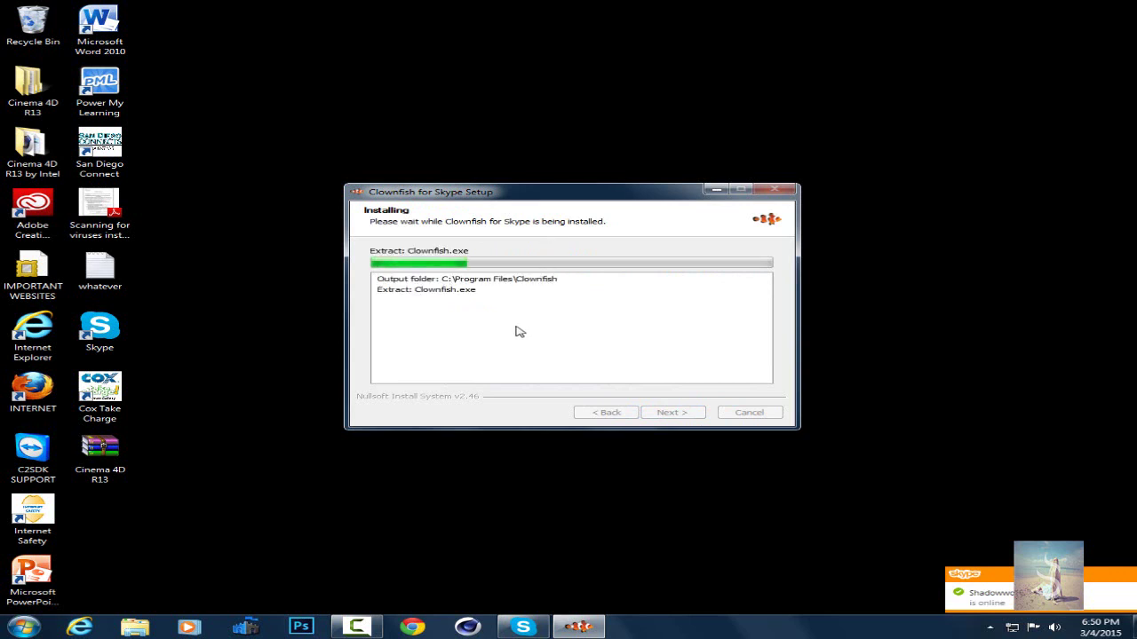
mouse_move(364, 629)
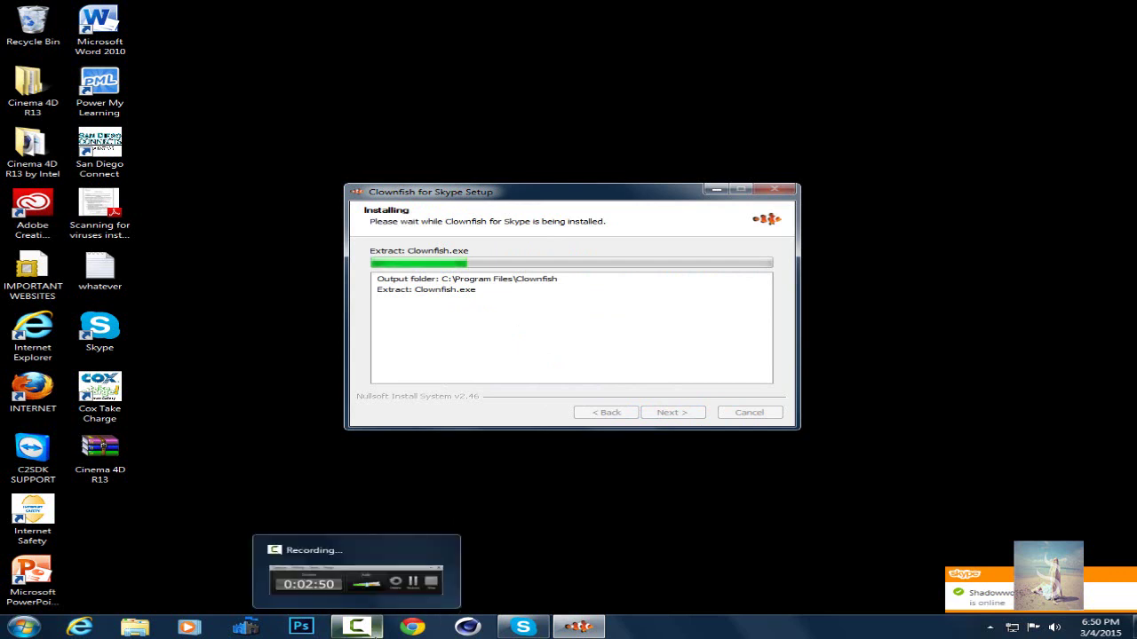
click(356, 582)
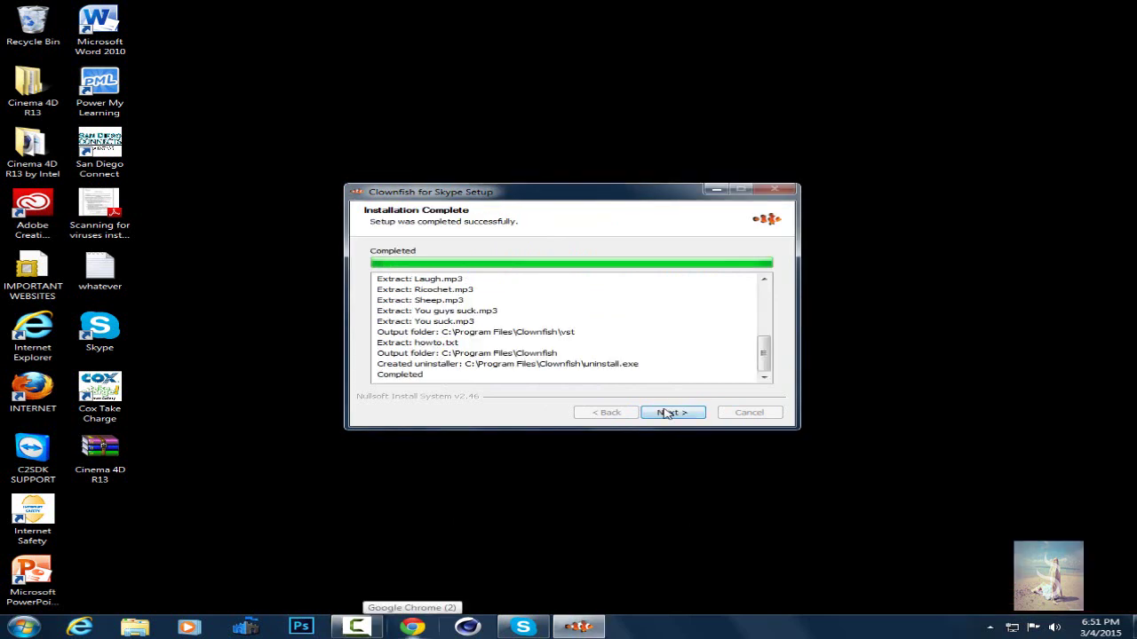
click(668, 414)
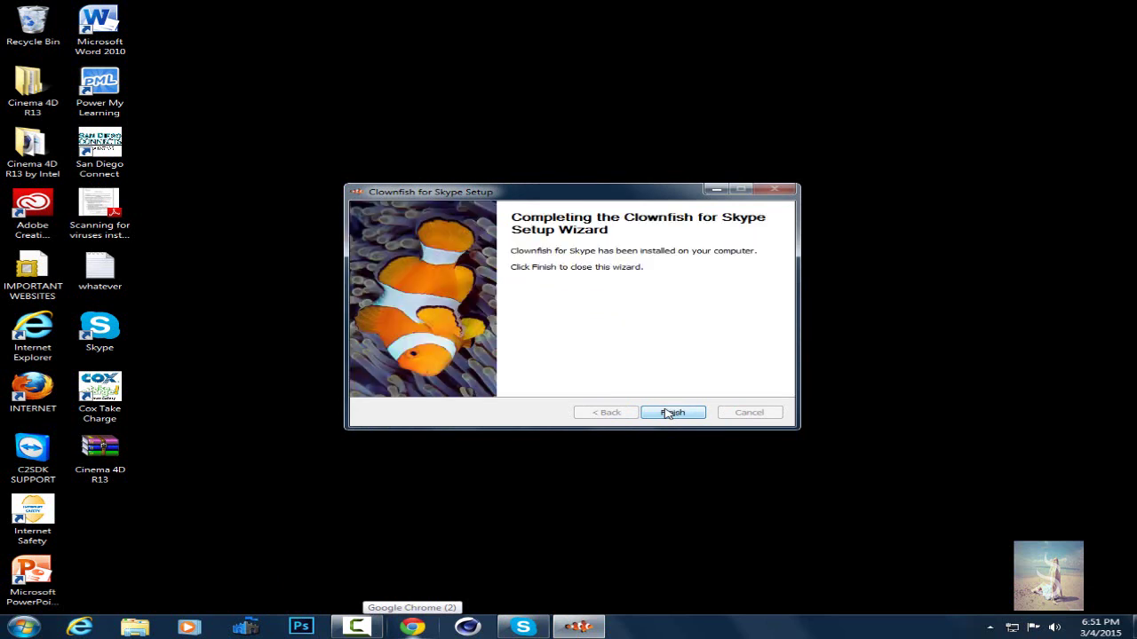
click(668, 414)
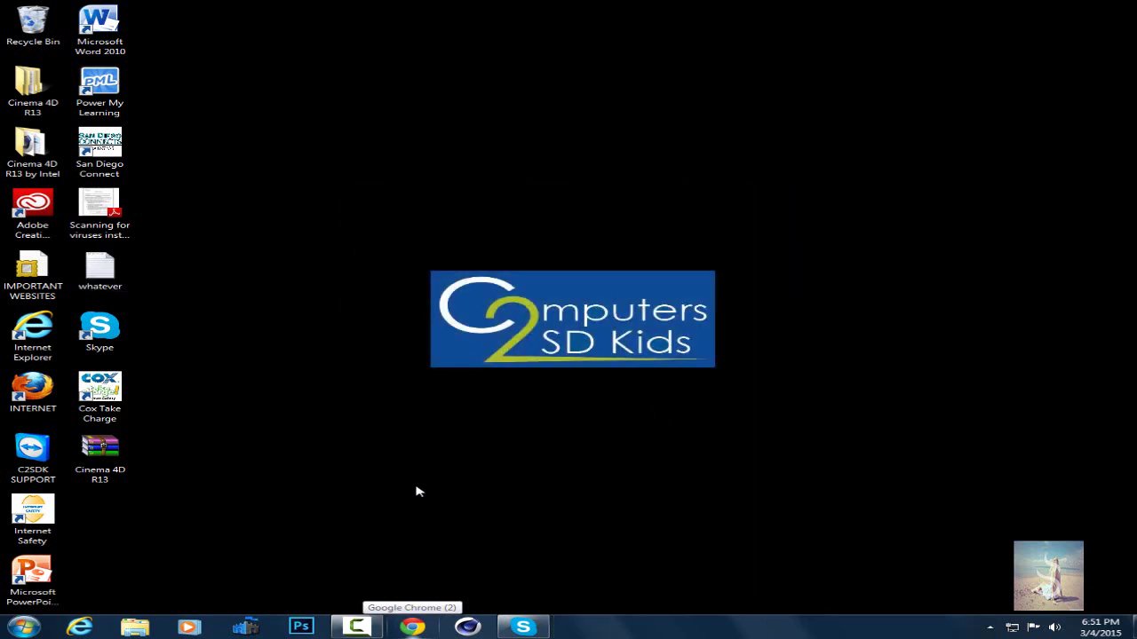
- Browse through Computer to C:\Program Files\Clownfish and launch the Clownfish application
click(24, 627)
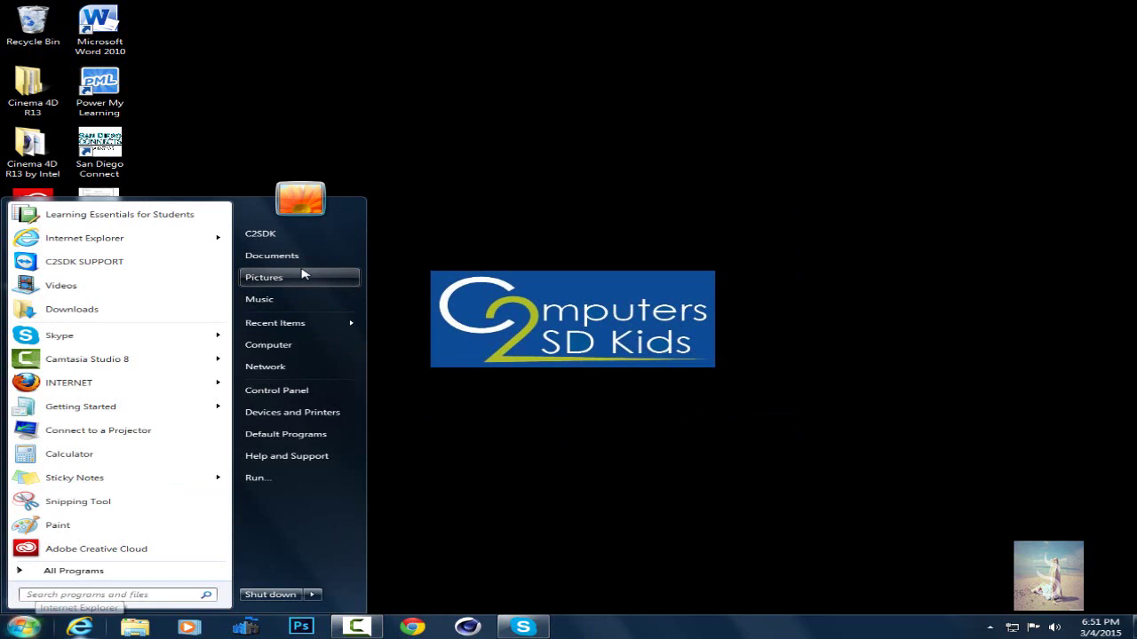
click(302, 354)
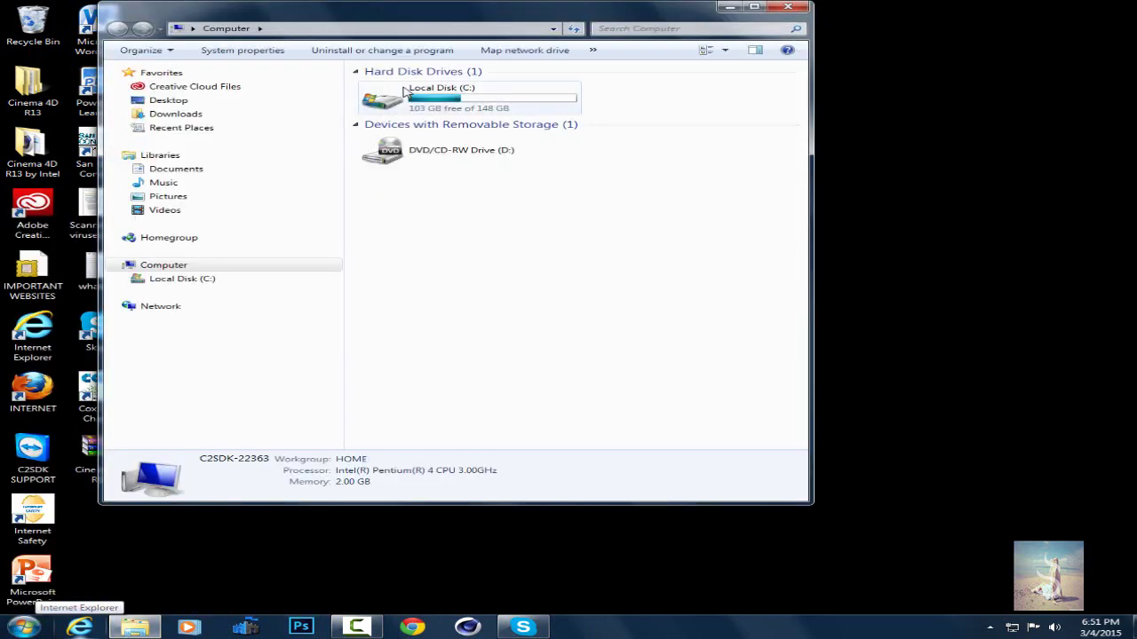
double_click(426, 93)
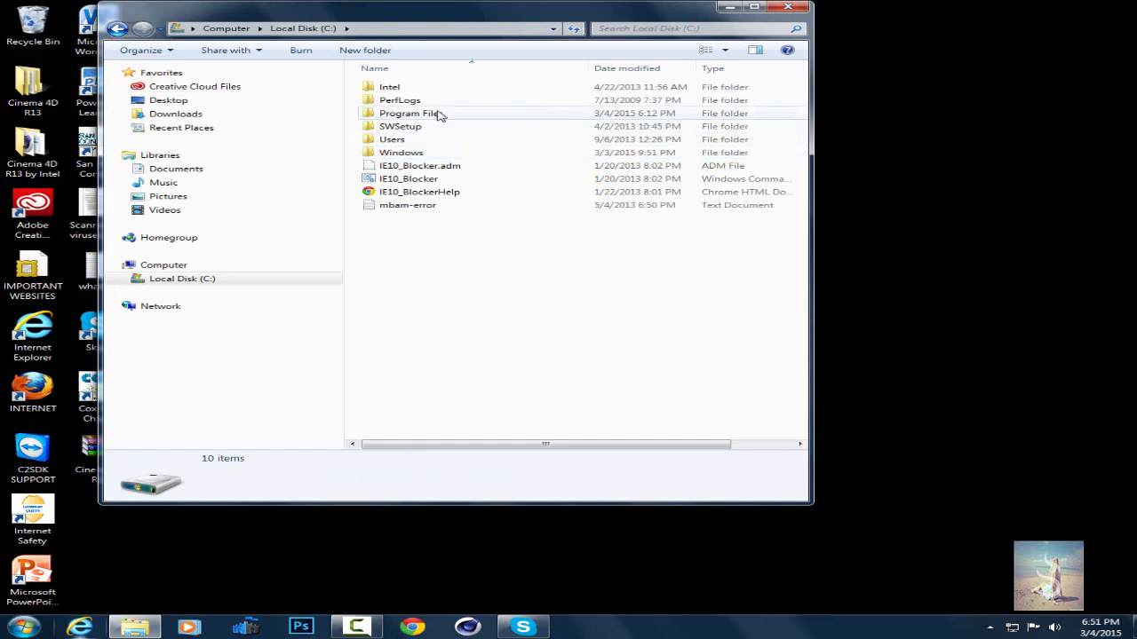
double_click(437, 115)
double_click(401, 139)
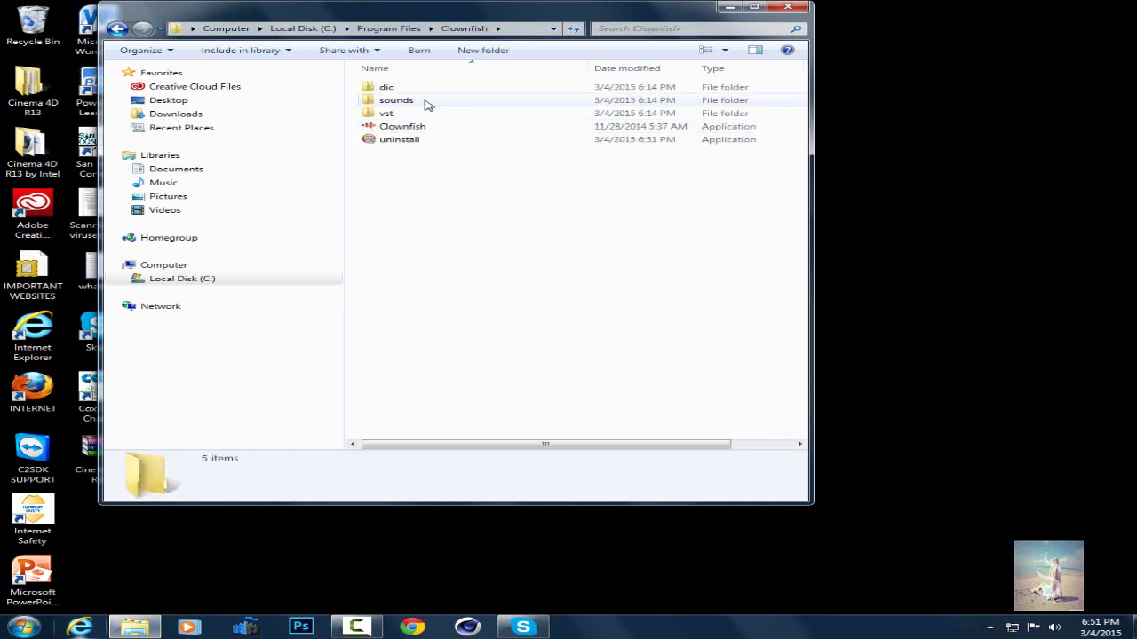
double_click(404, 126)
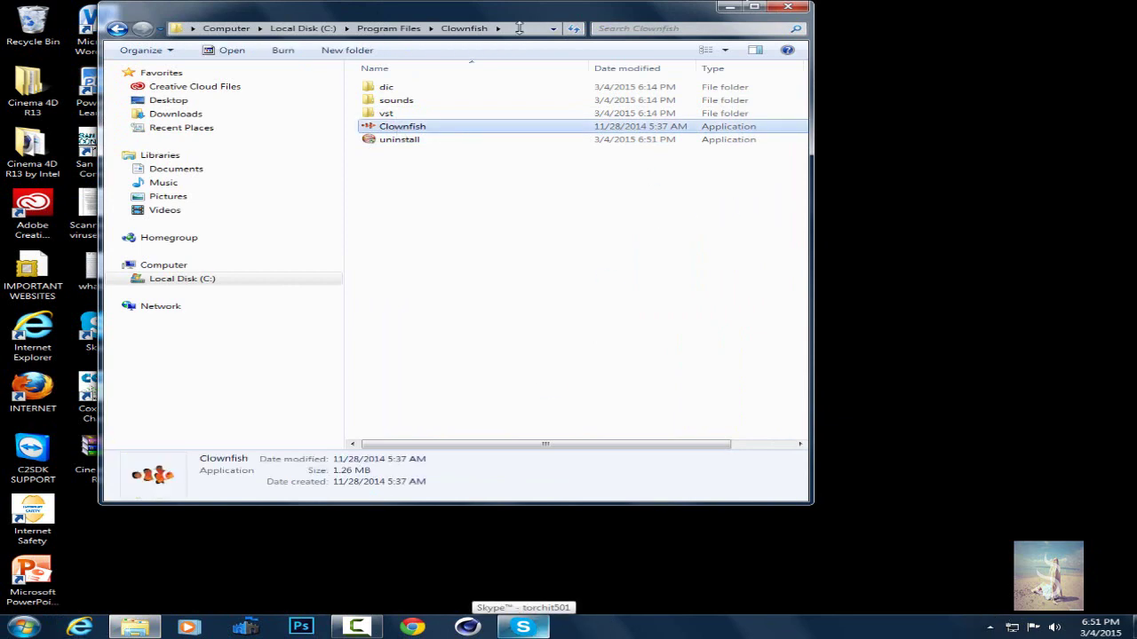
- Minimize Explorer and restore Skype, which now shows the Clownfish.exe connection notice
click(726, 8)
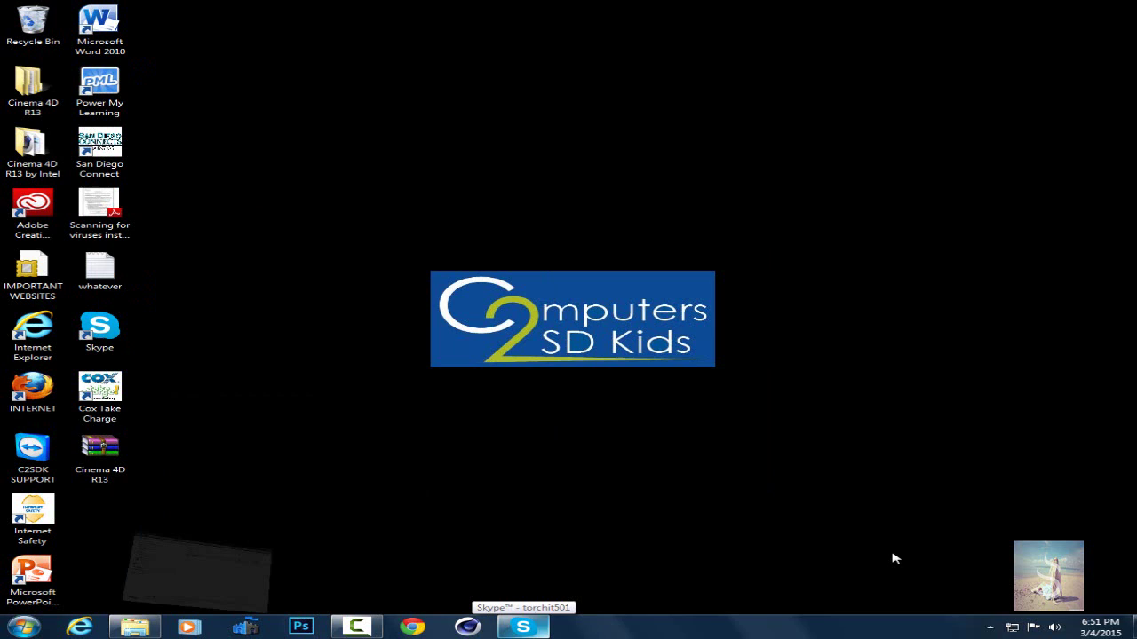
click(991, 627)
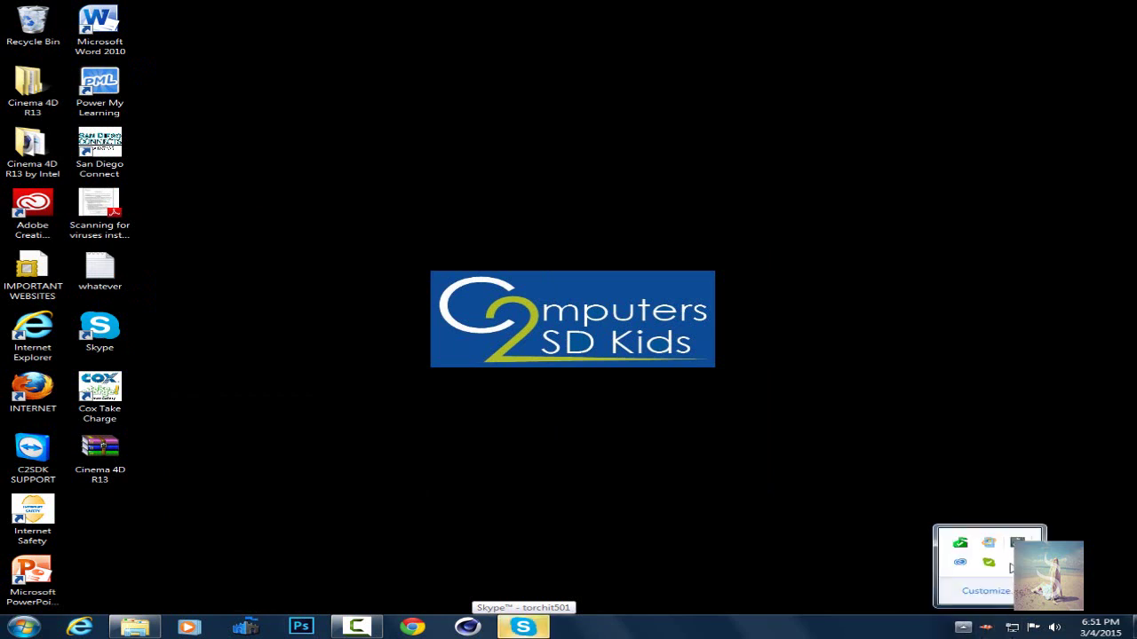
click(962, 628)
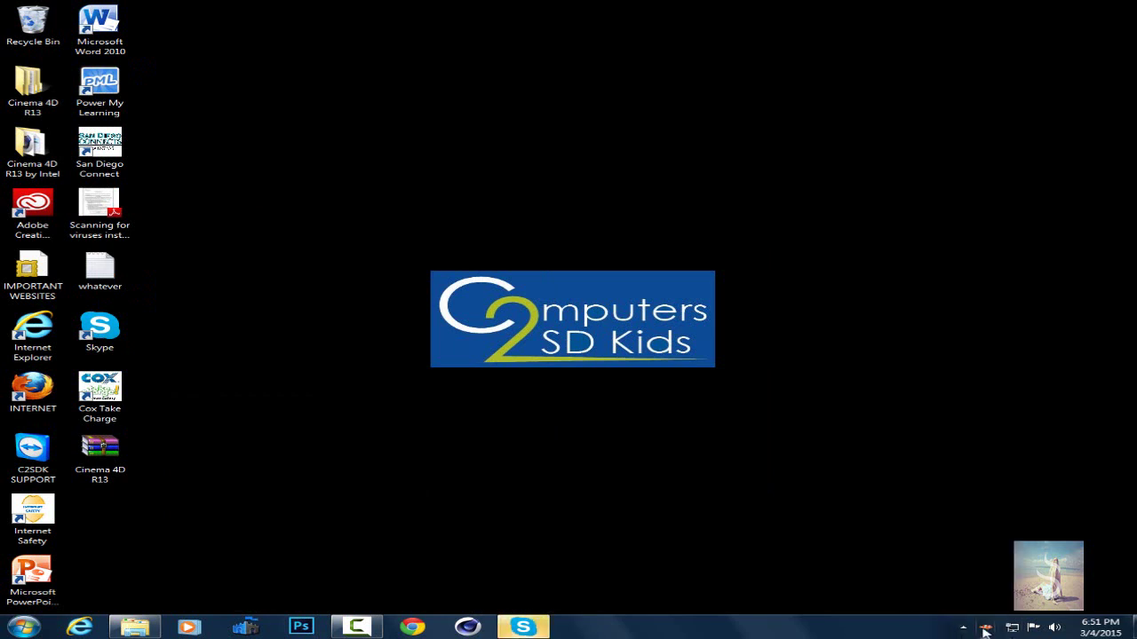
click(989, 627)
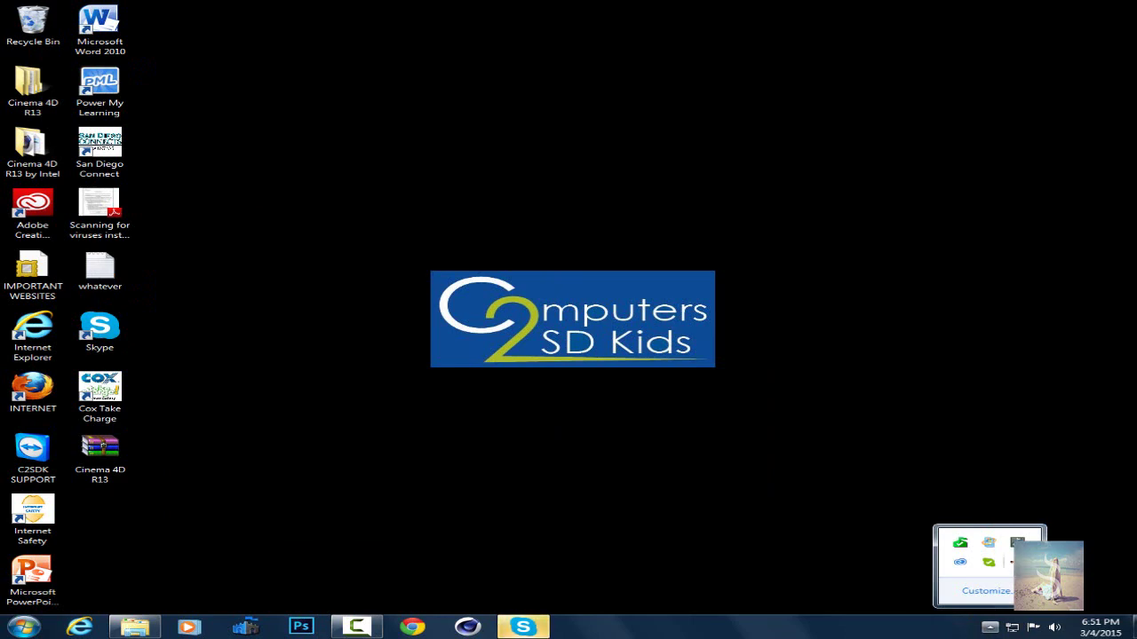
click(522, 627)
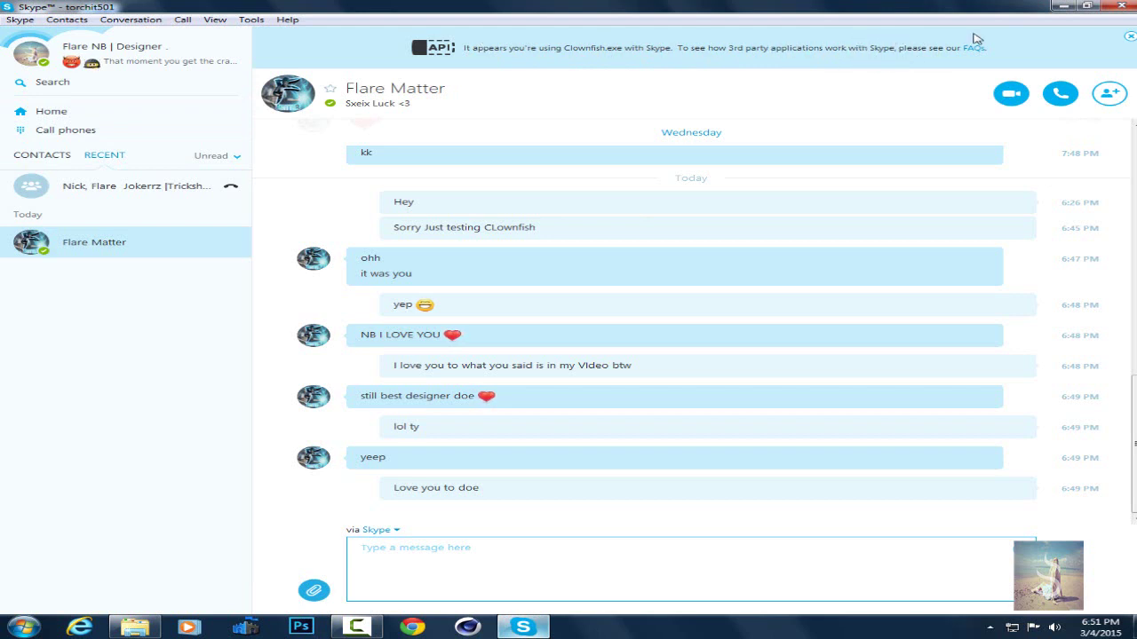
- Choose Broadcast mass message from the Clownfish tray icon's menu
click(990, 627)
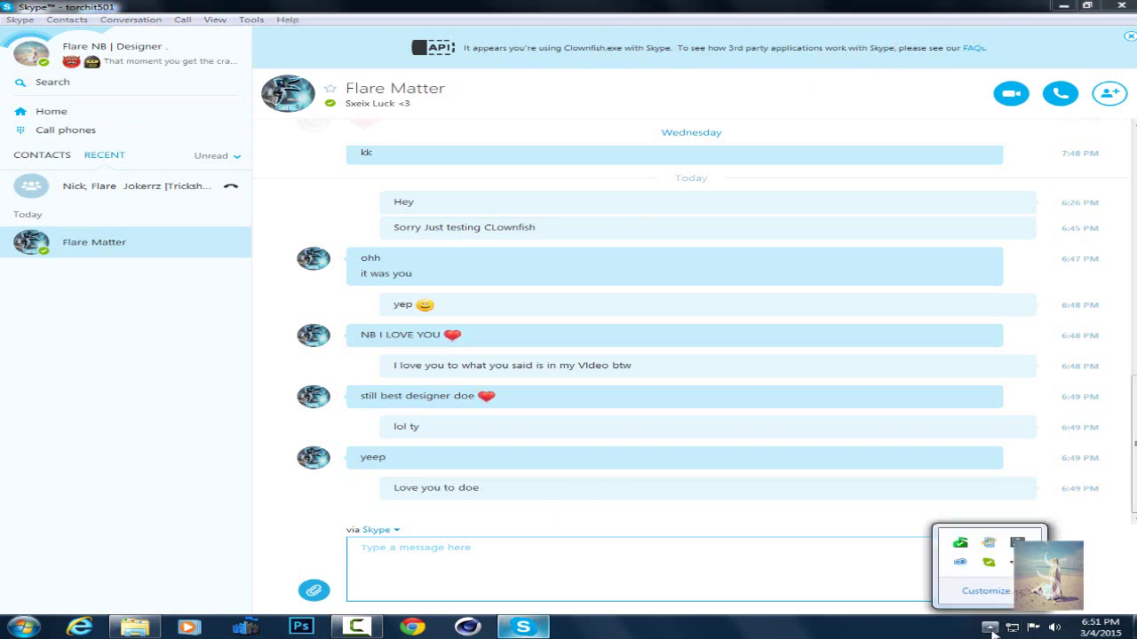
right_click(959, 562)
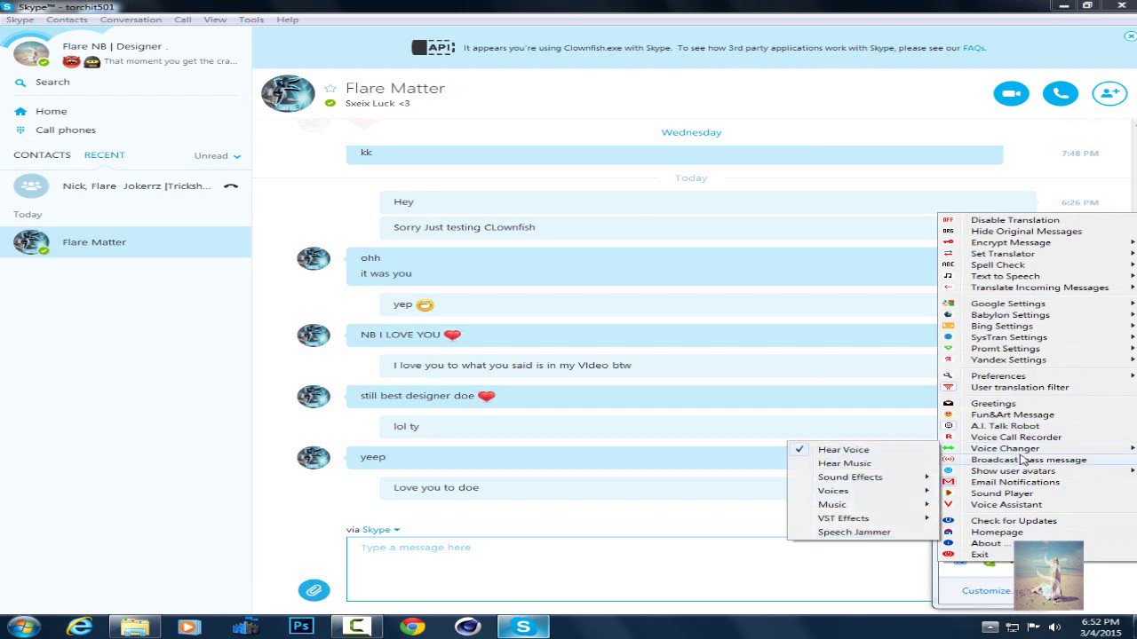
click(1012, 462)
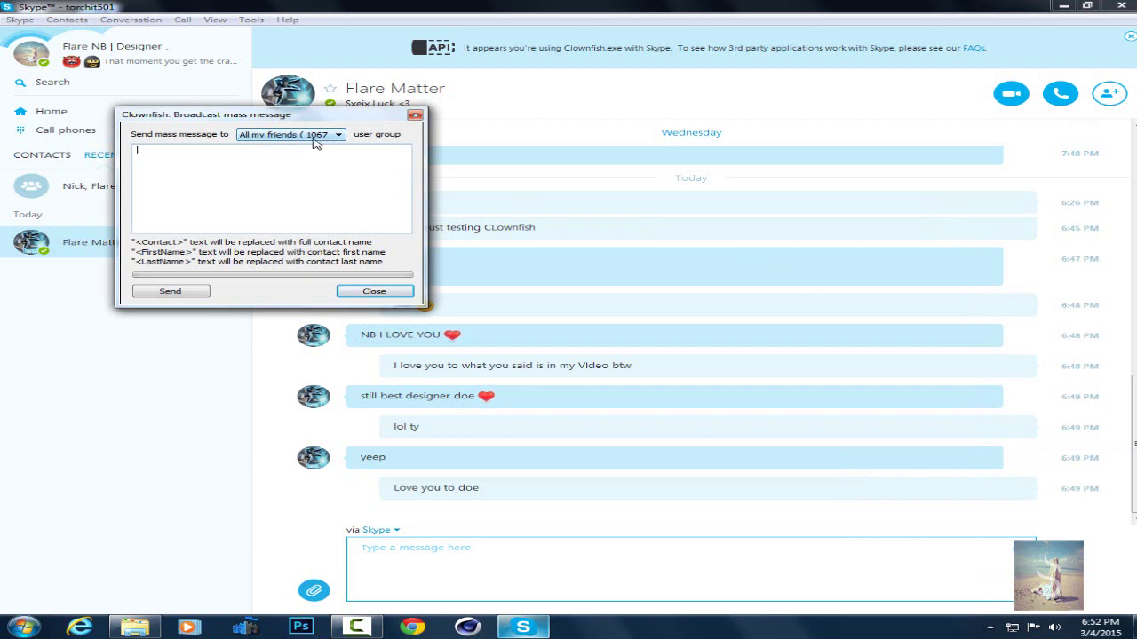
- Target the Online friends (179) group, write a message ending 'Love You. <3', and send it
click(315, 138)
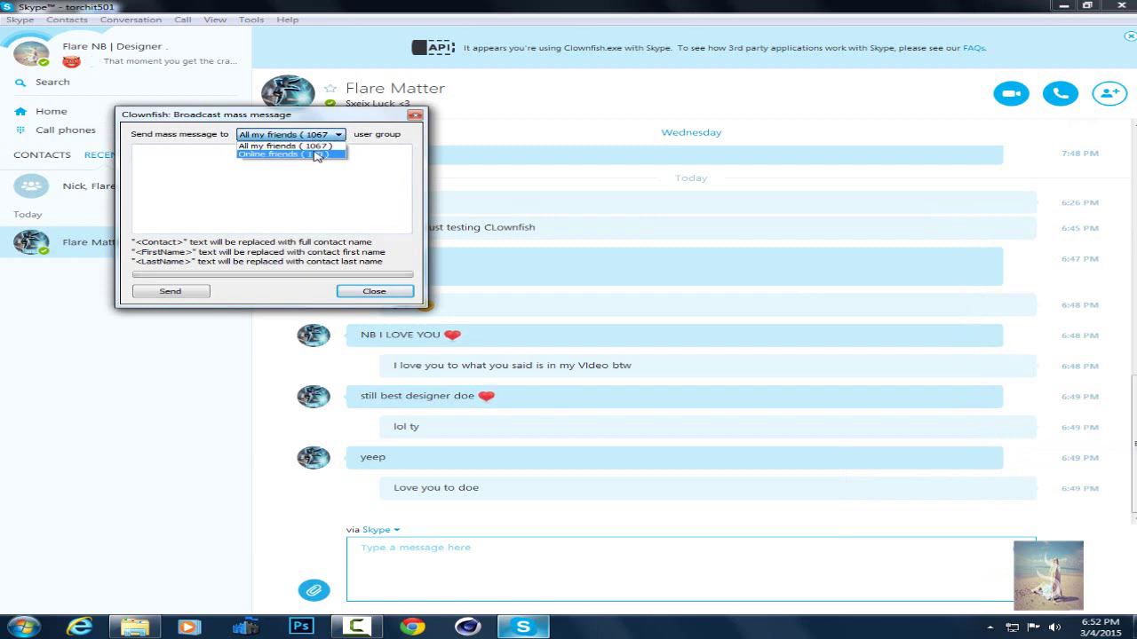
click(321, 156)
text(Hey you scumbag this is a video just sneding this through clo)
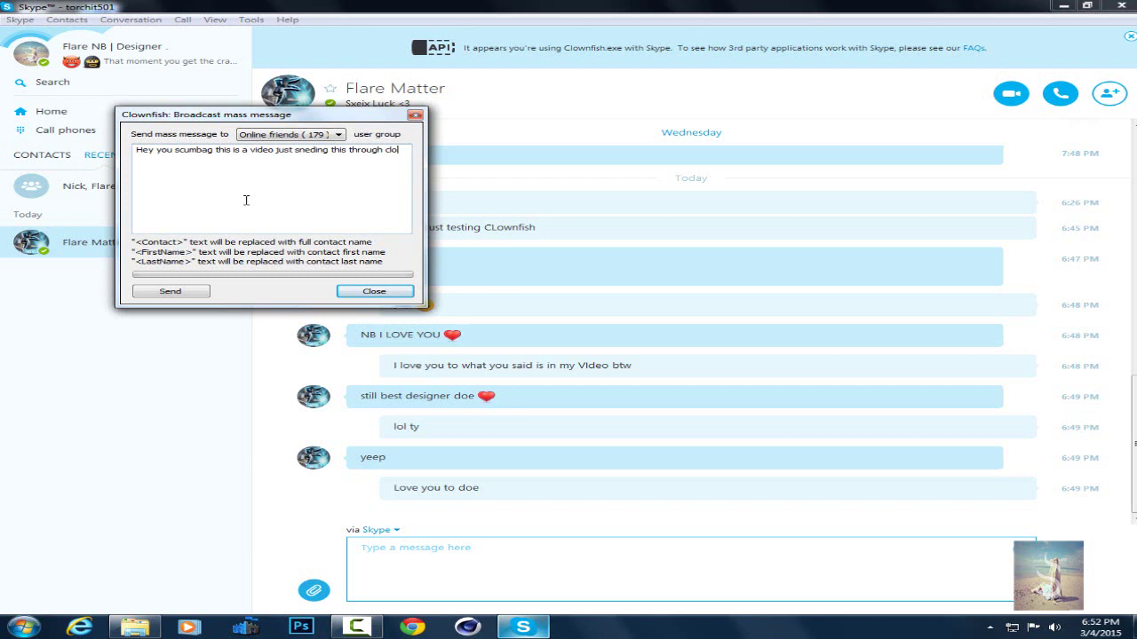
text(wnfish)
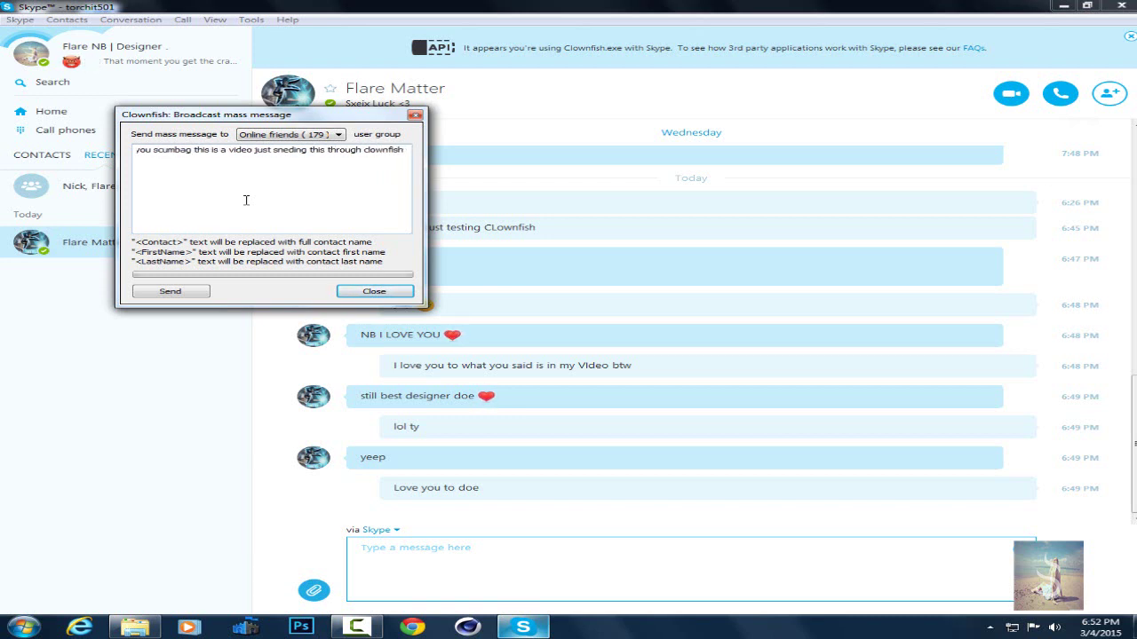
text(Love You)
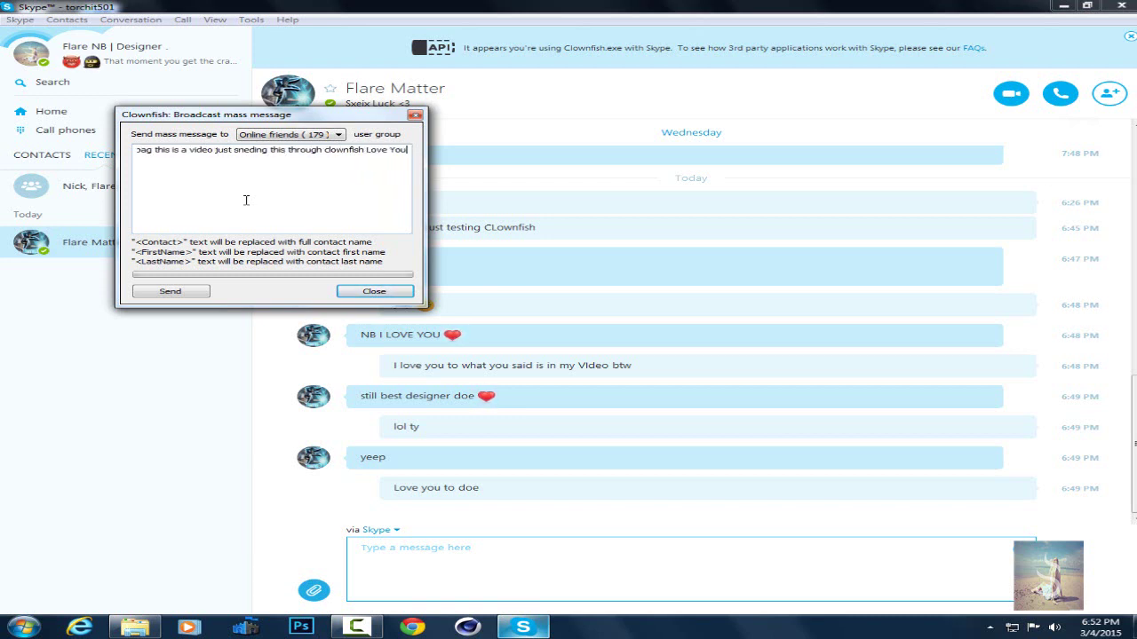
text(. <3)
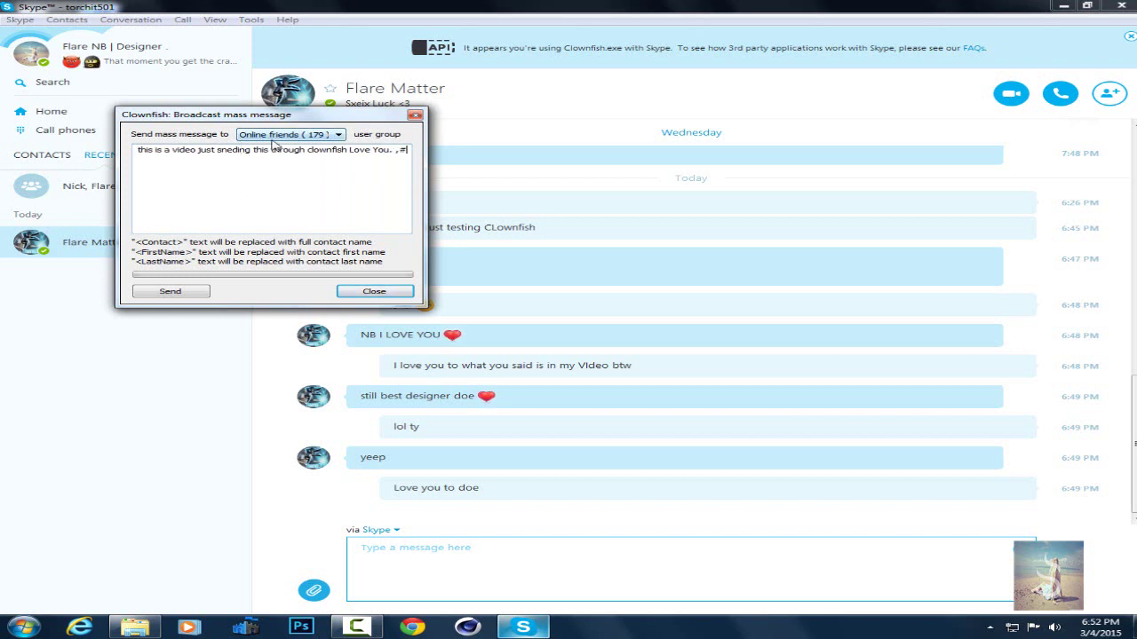
text(3)
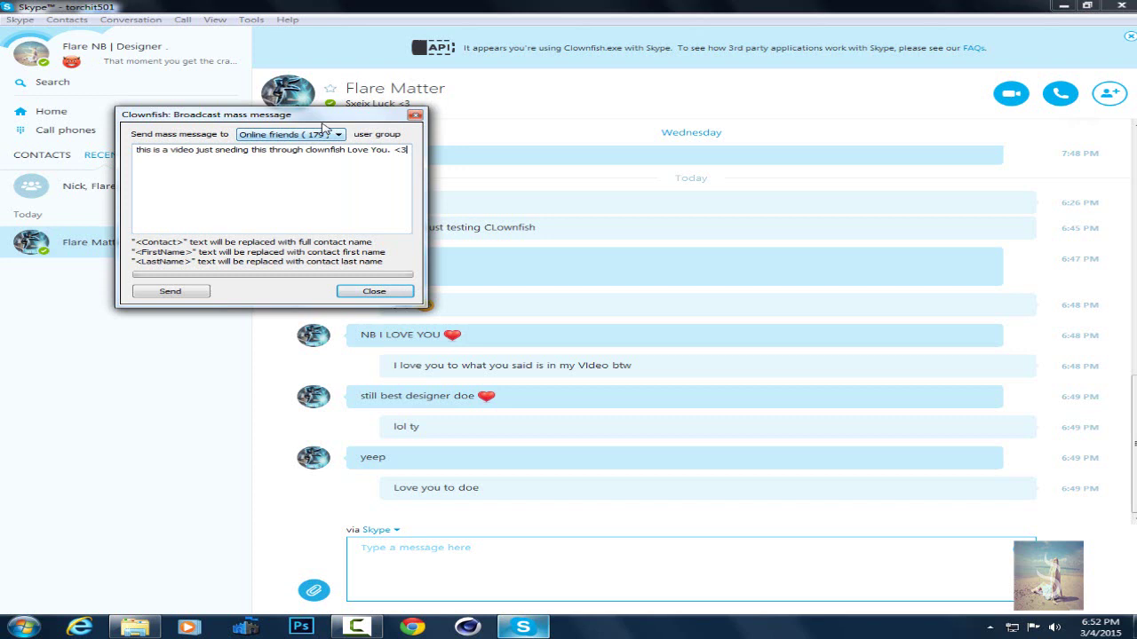
click(174, 293)
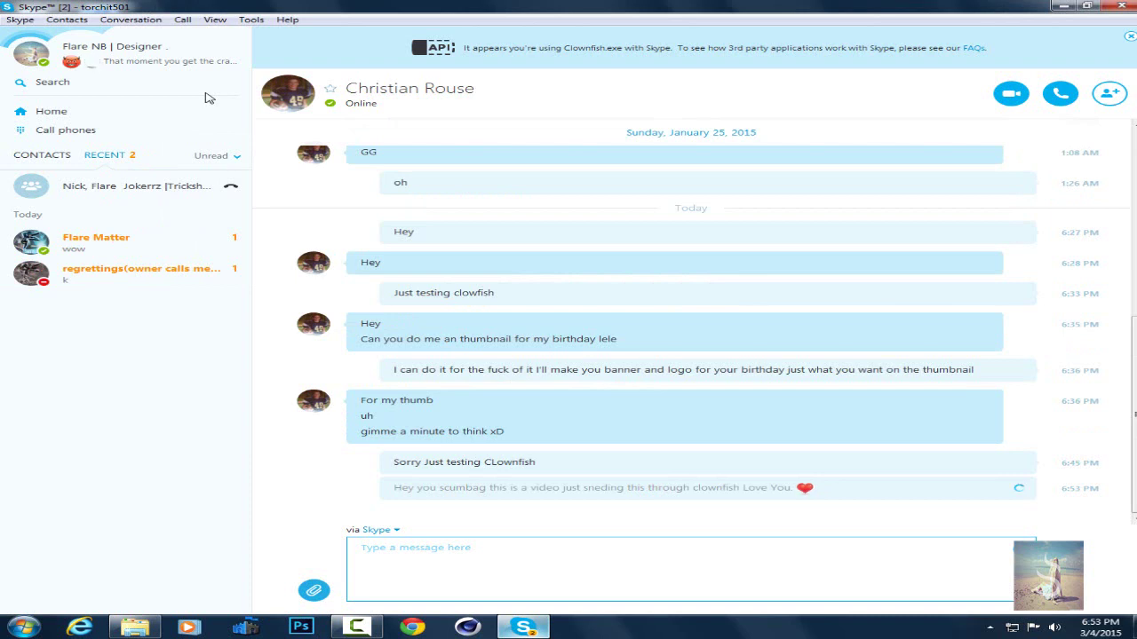
- Switch with Ctrl+Tab through two recent conversations to confirm the broadcast message arrived
key(ctrl+Tab)
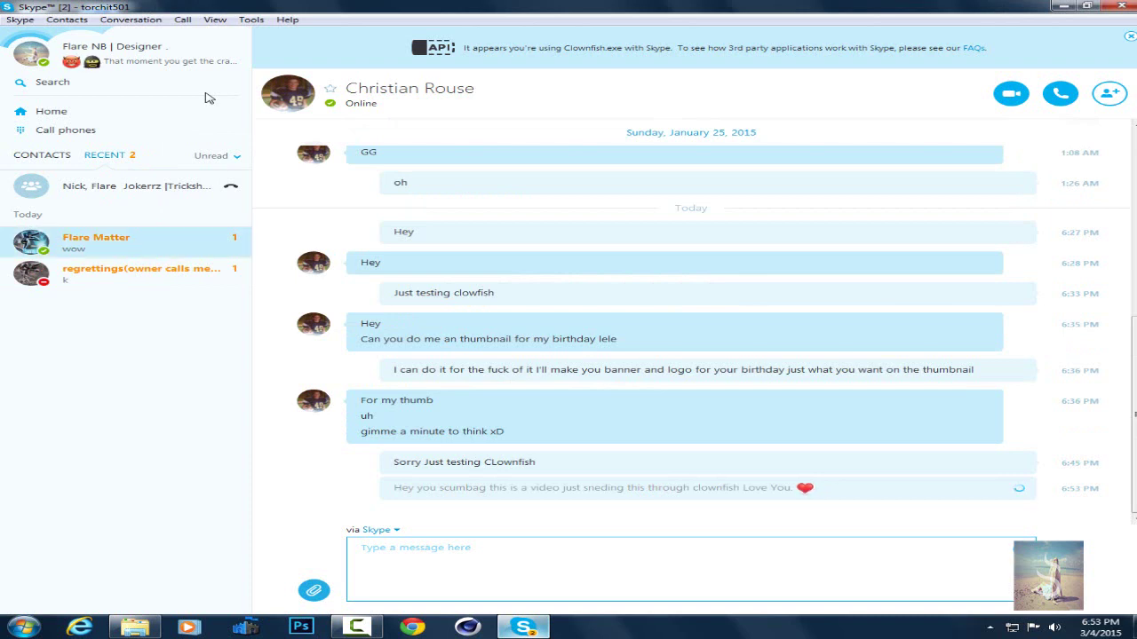
key(ctrl+Tab)
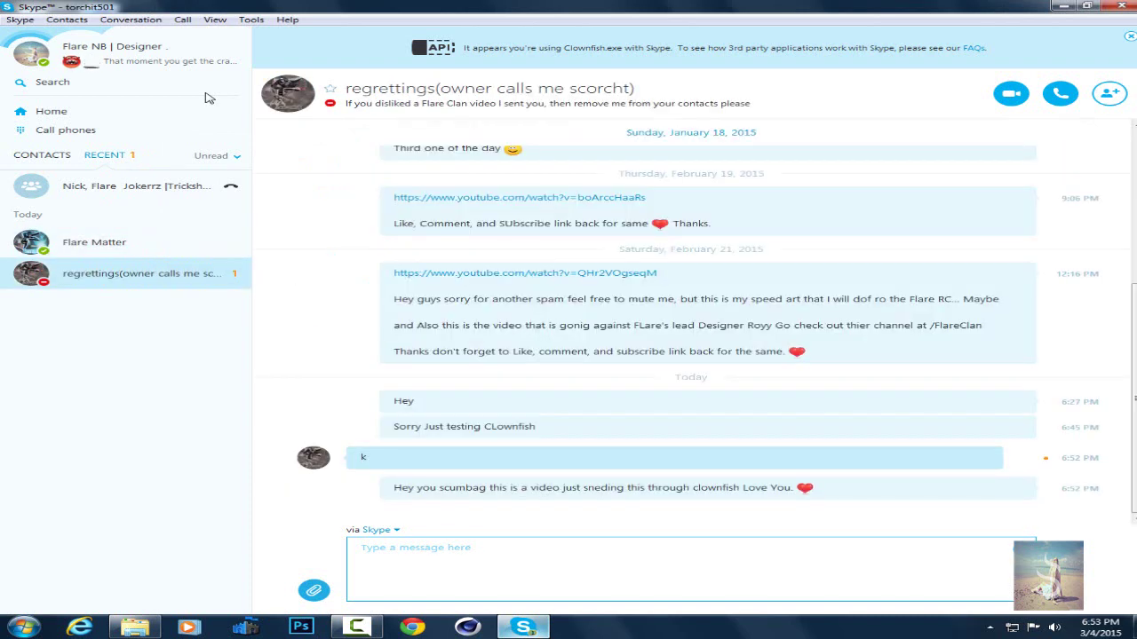